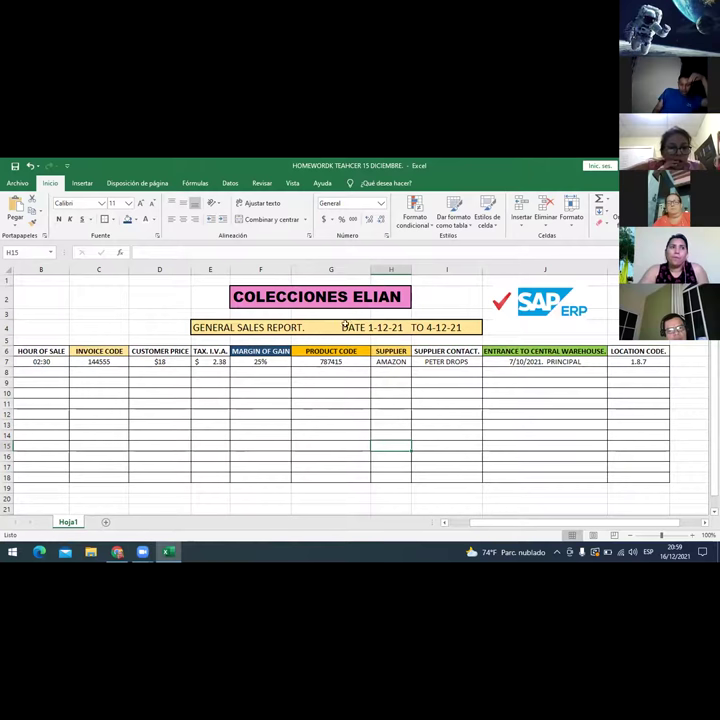
Review the report's date range and the HOUR OF SALE, INVOICE CODE and CUSTOMER PRICE headings with their row 7 entries
left_click(338, 326)
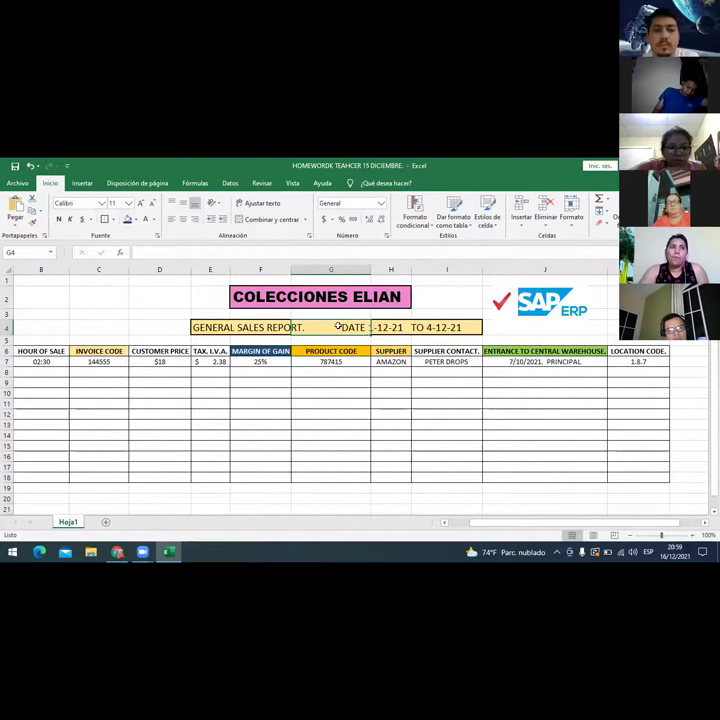
left_click(352, 419)
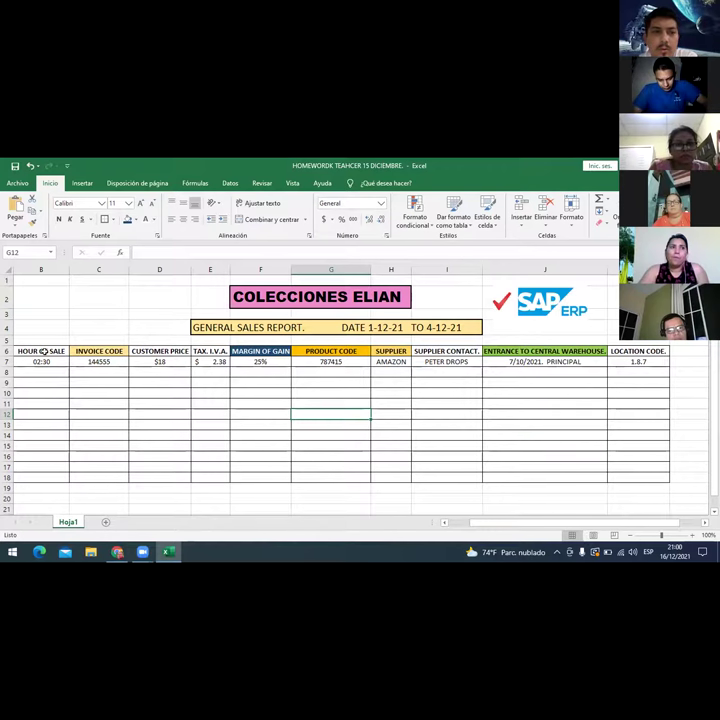
left_click(44, 351)
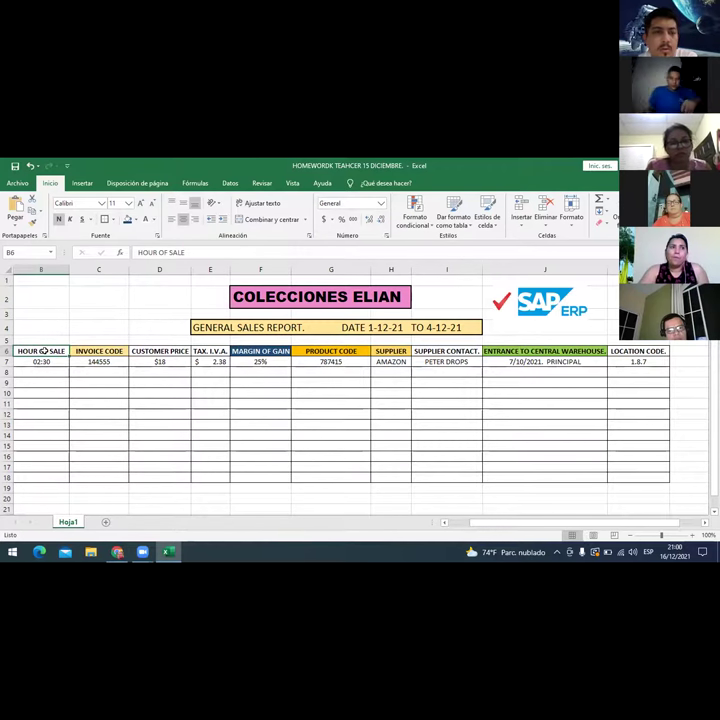
left_click(41, 363)
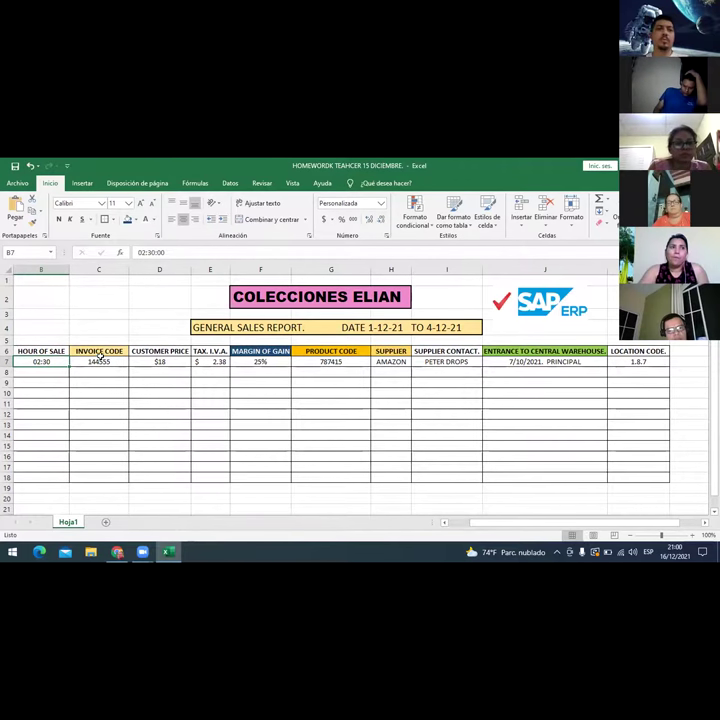
left_click(99, 353)
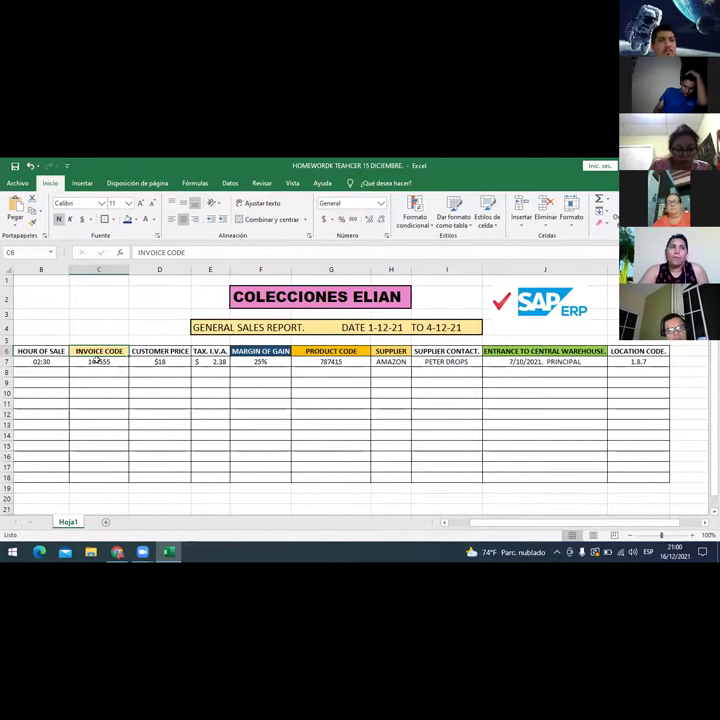
left_click(96, 364)
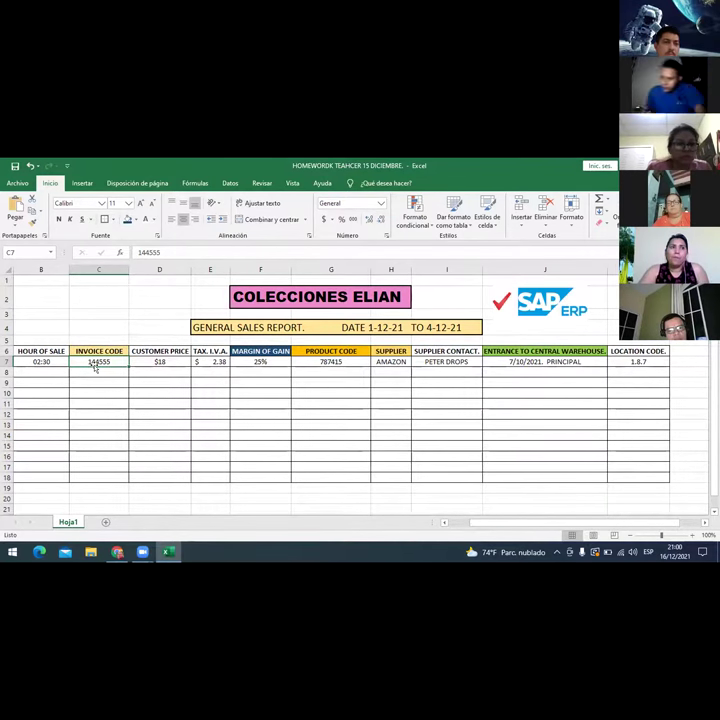
left_click(150, 351)
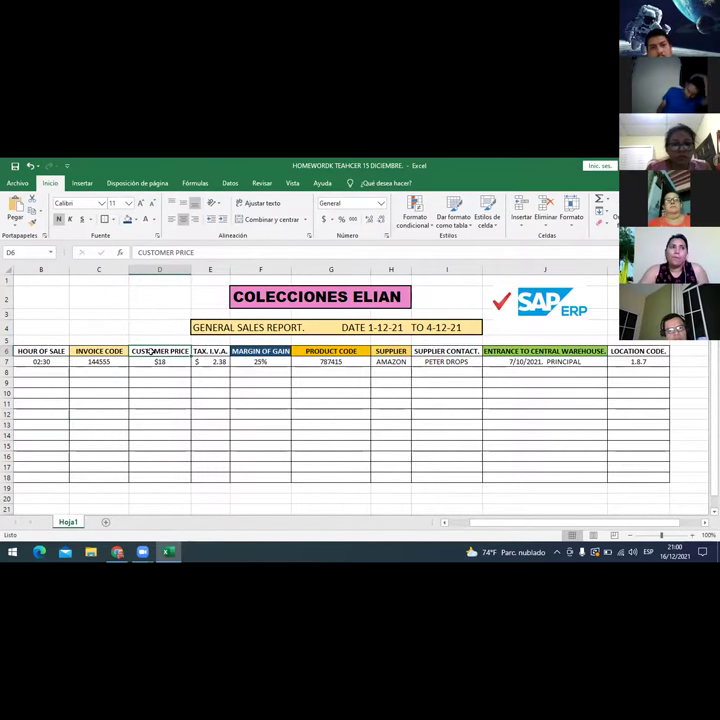
left_click(150, 363)
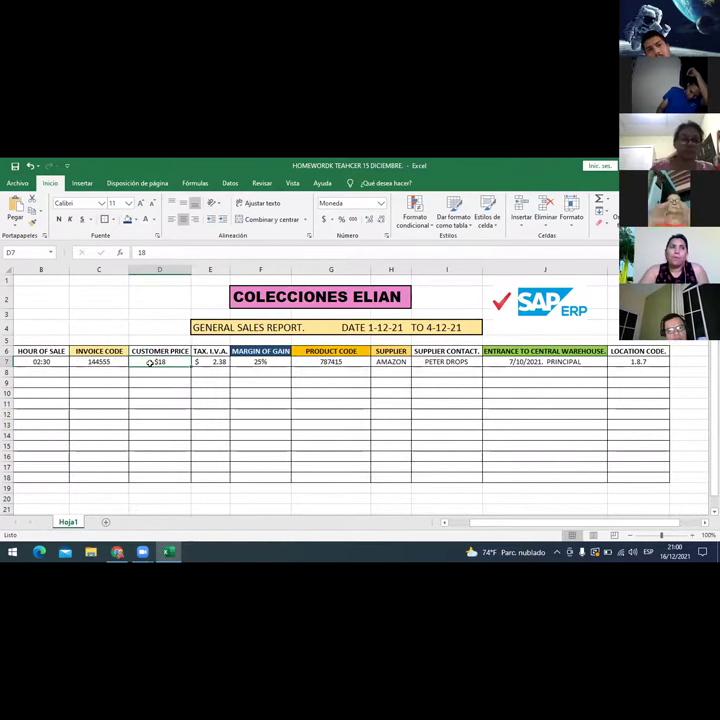
left_click(282, 402)
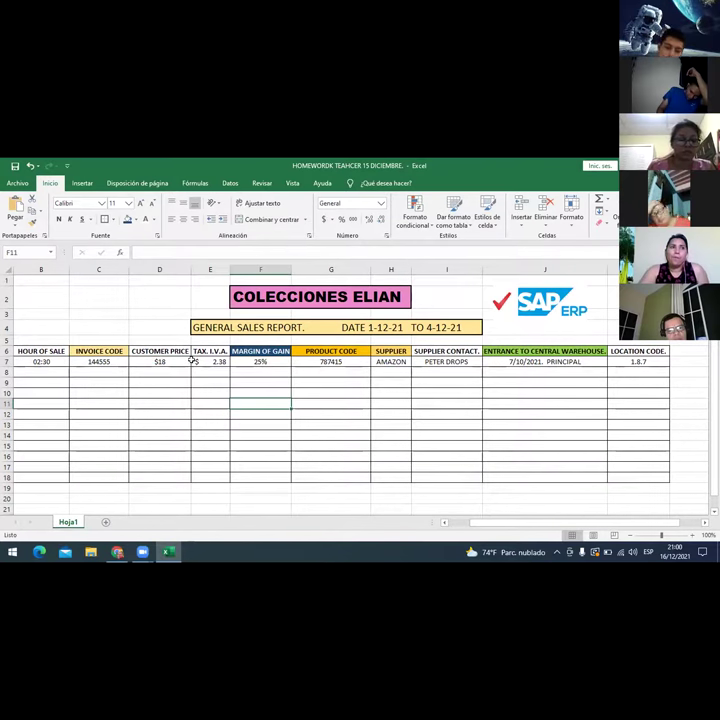
Examine the TAX. I.V.A. and MARGIN OF GAIN columns together with the customer price in row 7
left_click(208, 362)
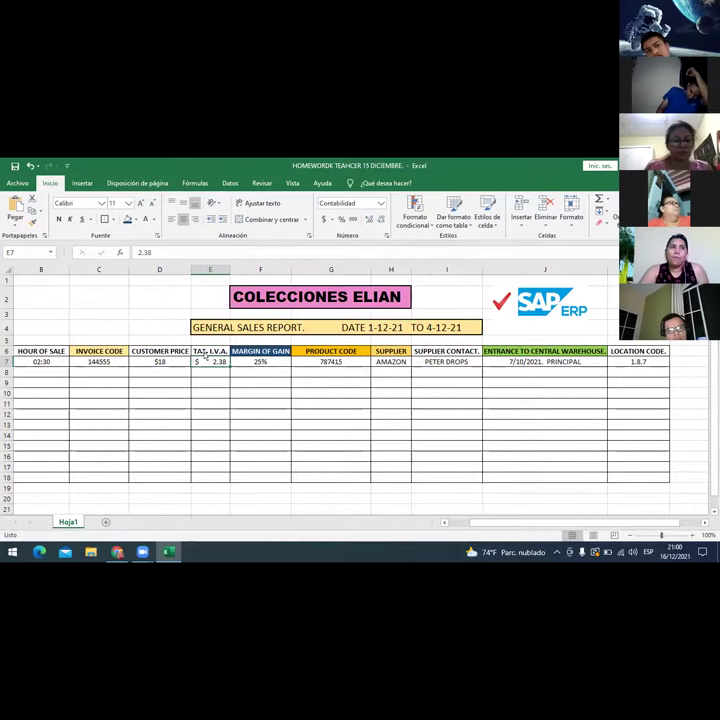
left_click(204, 351)
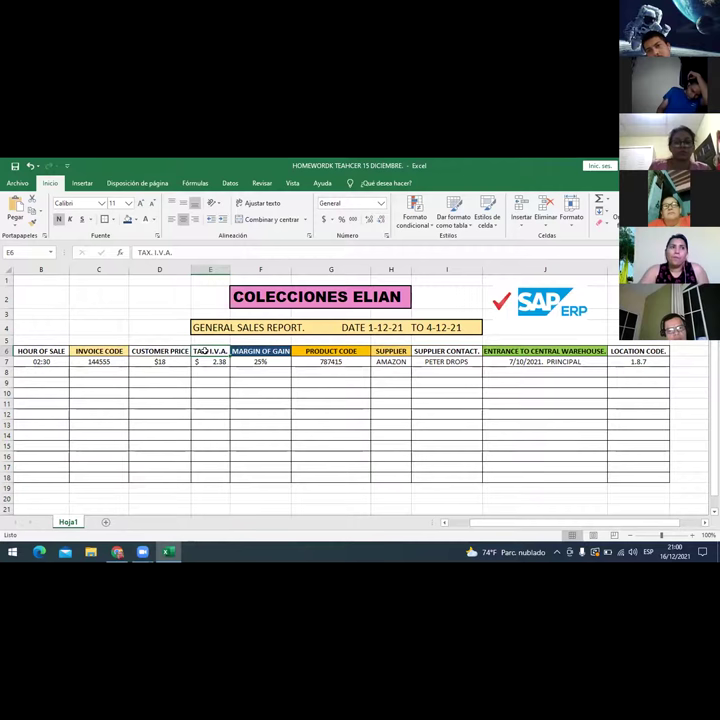
left_click(202, 361)
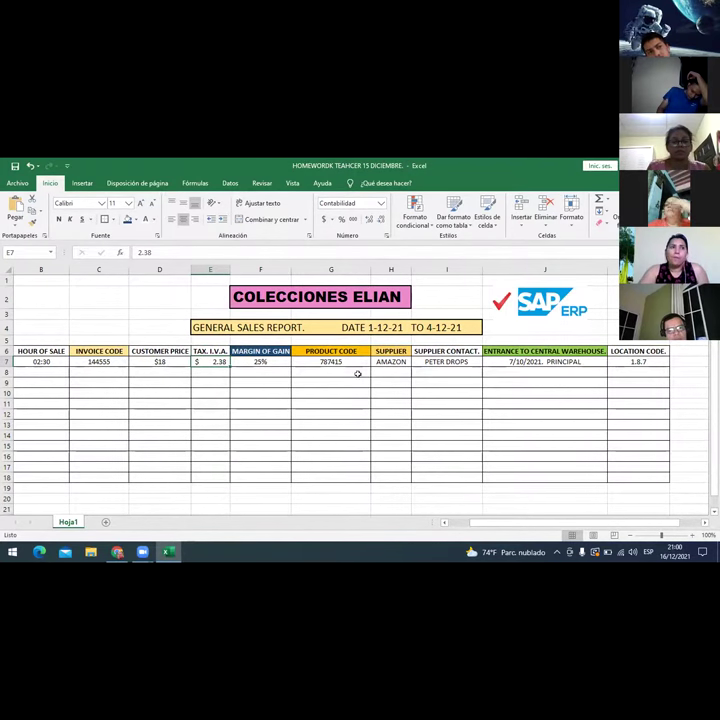
left_click(565, 316)
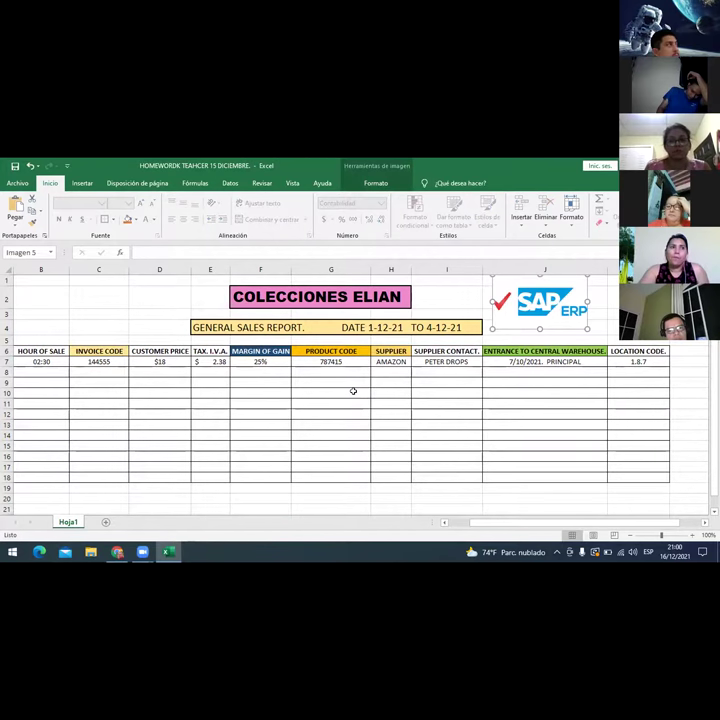
left_click(318, 402)
left_click(257, 351)
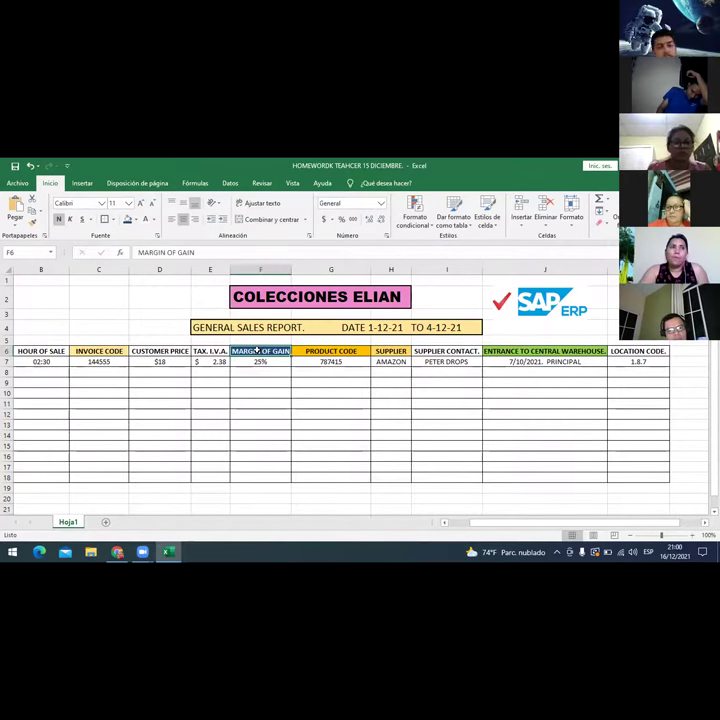
left_click(155, 361)
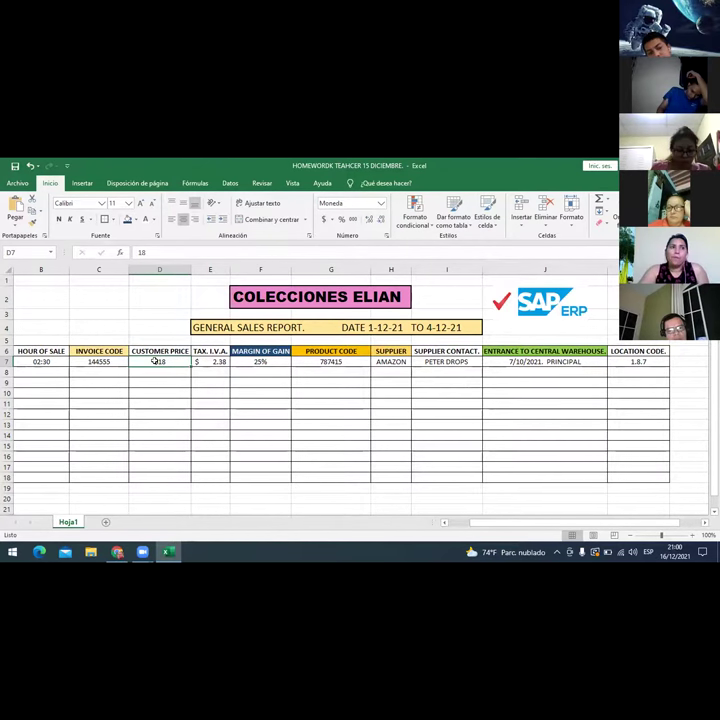
left_click(257, 362)
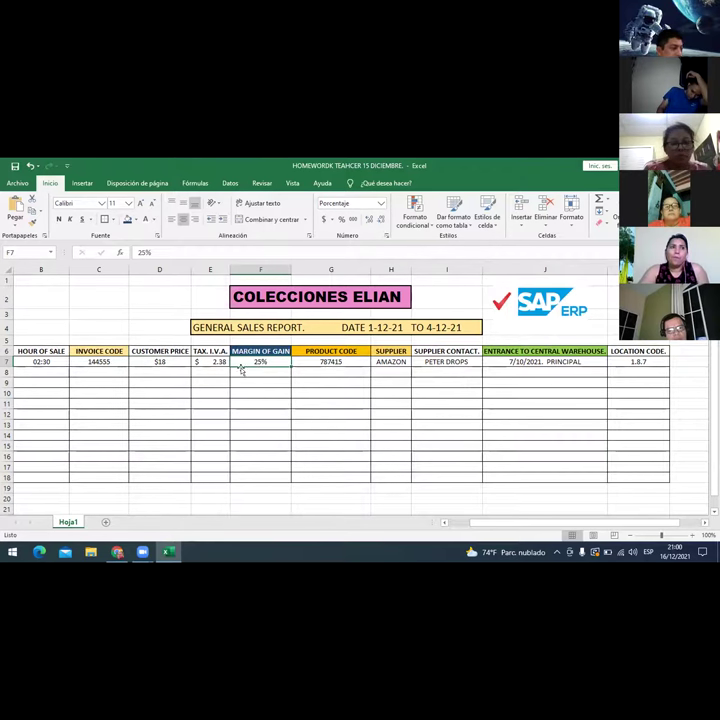
Examine the PRODUCT CODE, SUPPLIER and SUPPLIER CONTACT columns and their entries in row 7
left_click(317, 350)
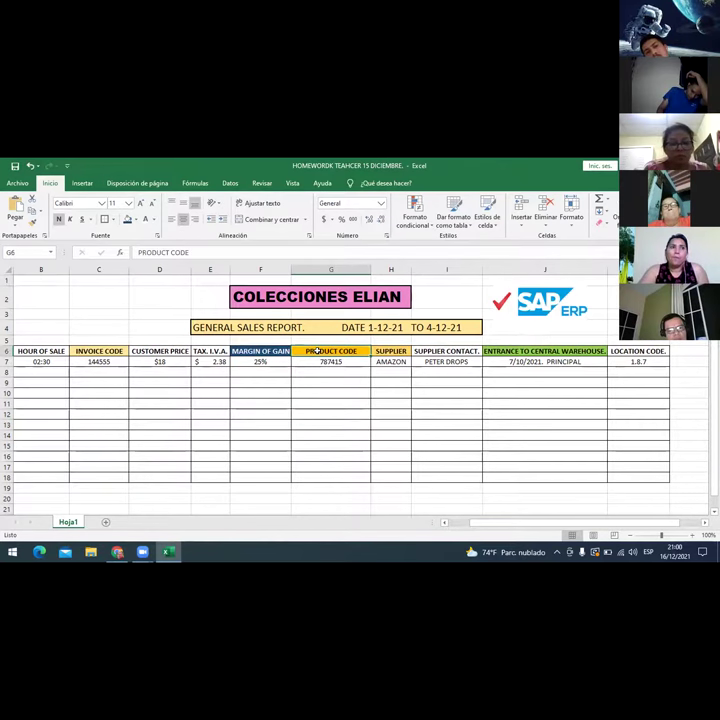
left_click(318, 362)
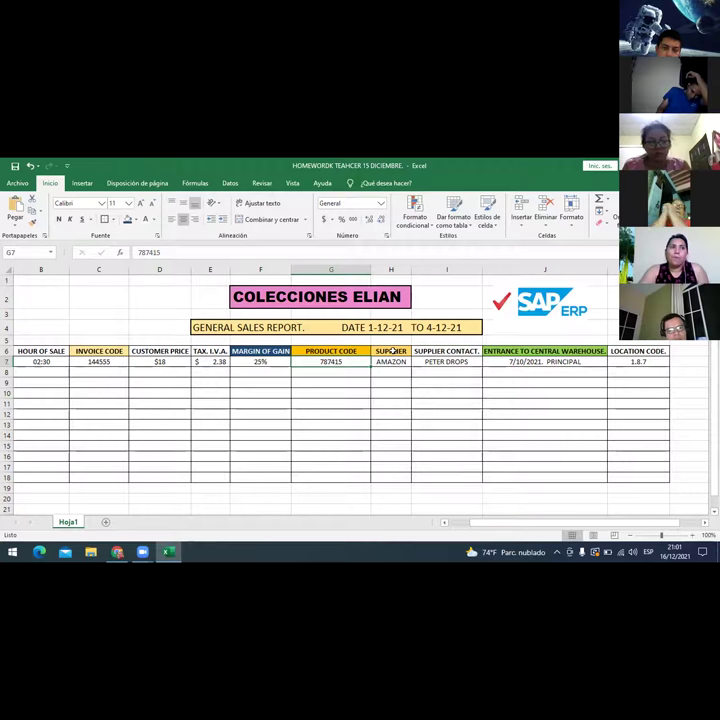
left_click(393, 365)
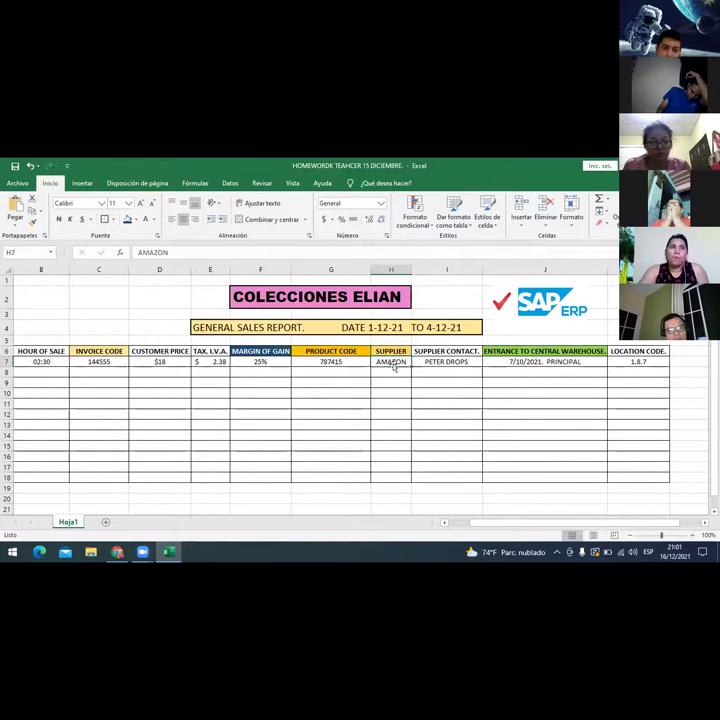
left_click(436, 350)
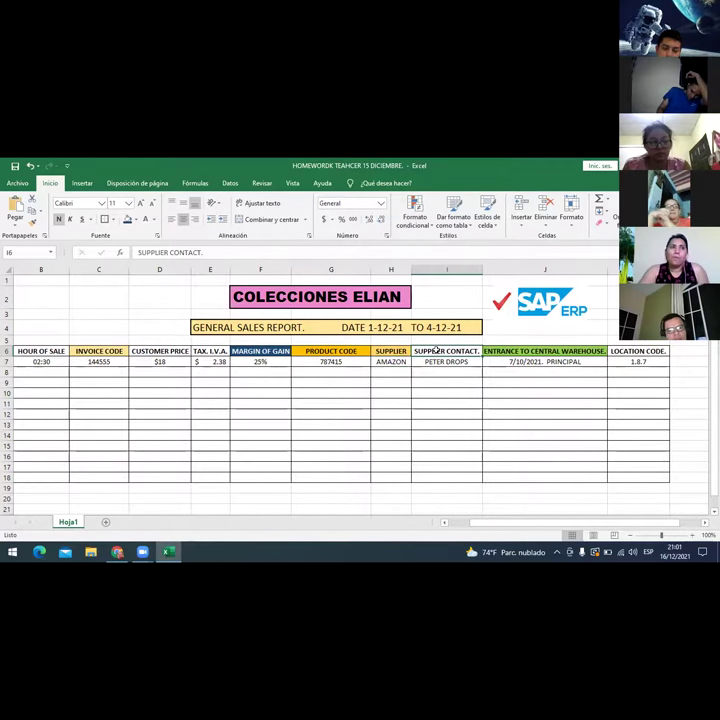
left_click(433, 361)
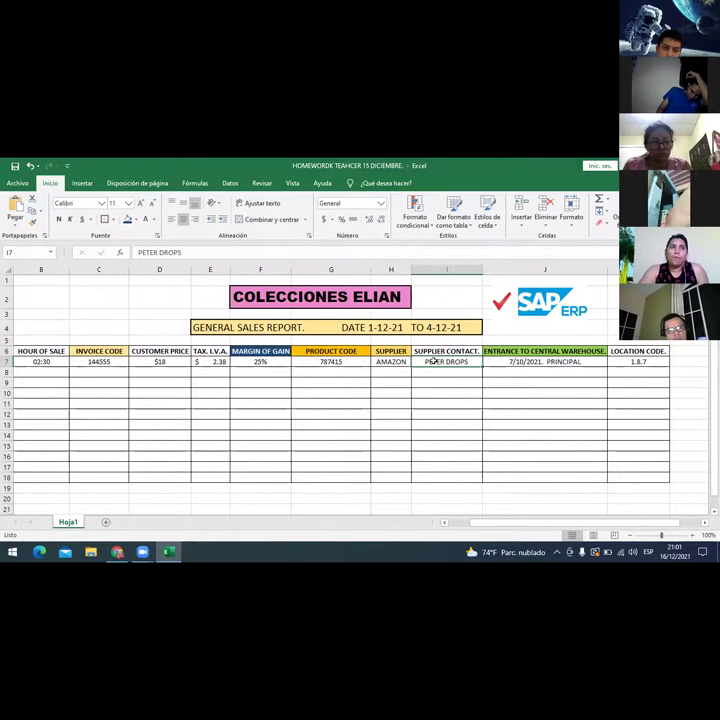
left_click(431, 348)
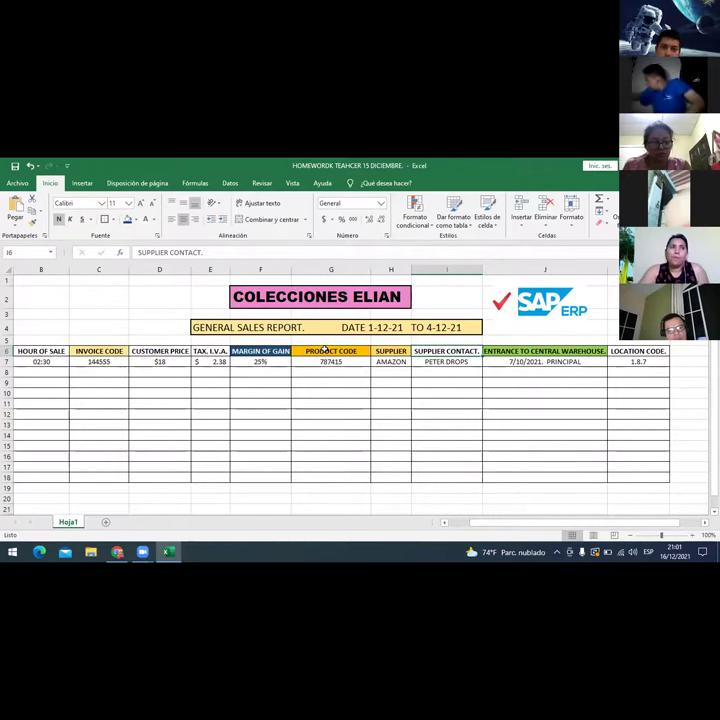
left_click(324, 354)
left_click(541, 305)
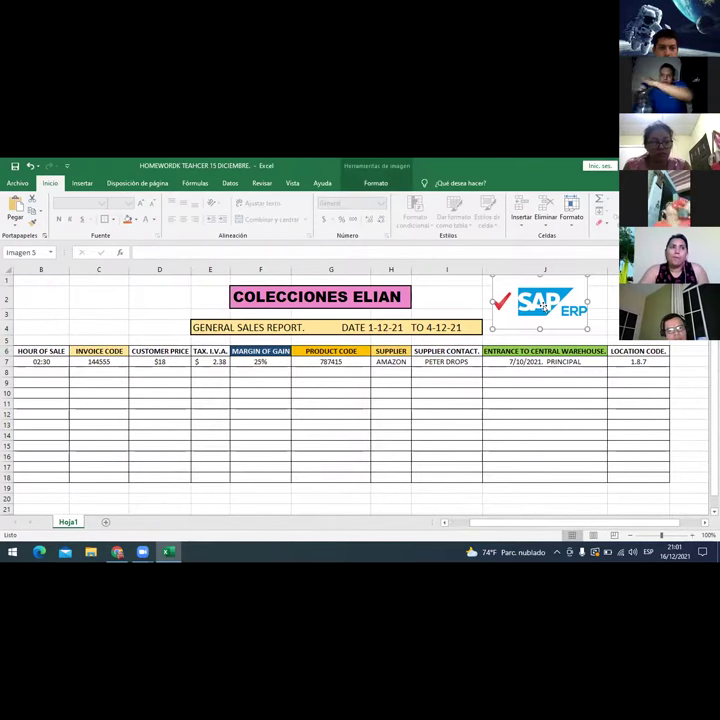
left_click(322, 362)
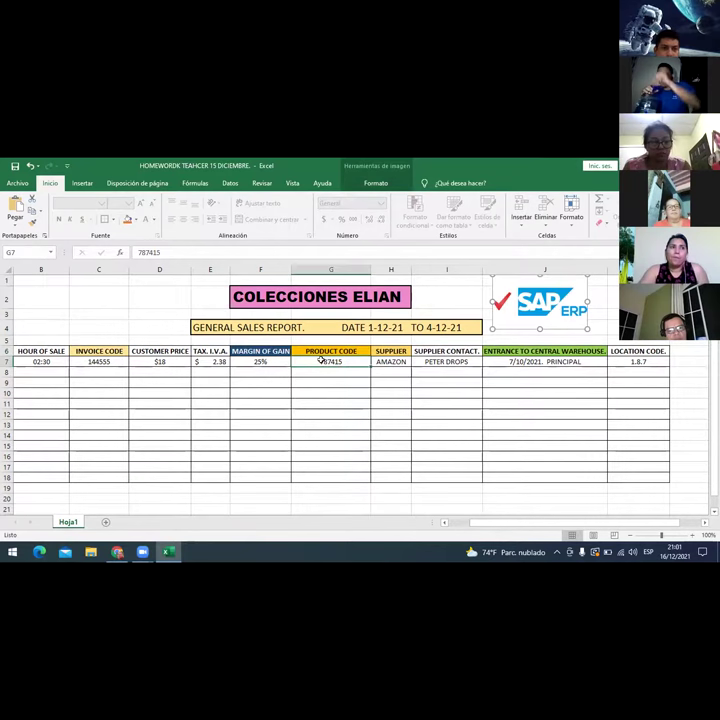
Check the central warehouse entrance entry against the sale date and product code, and inspect the LOCATION CODE in row 7
left_click(541, 352)
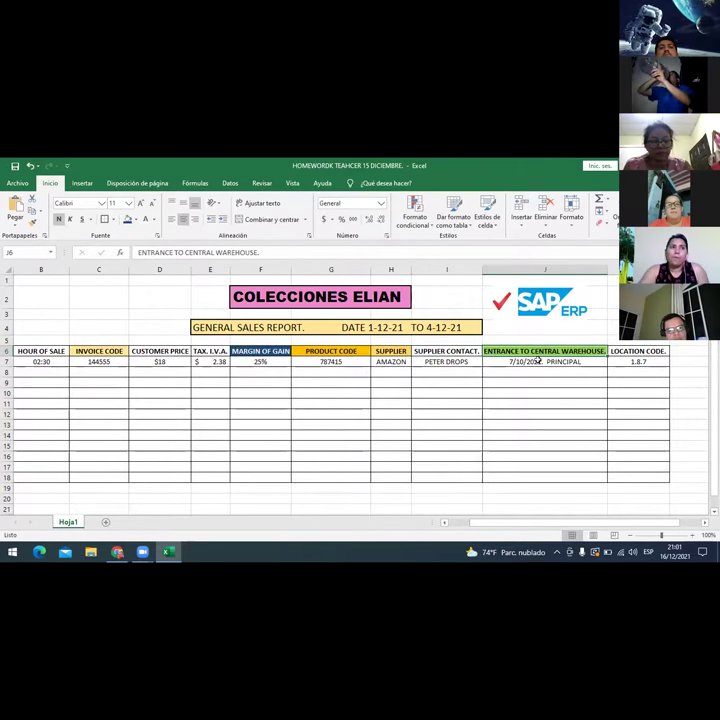
left_click(538, 364)
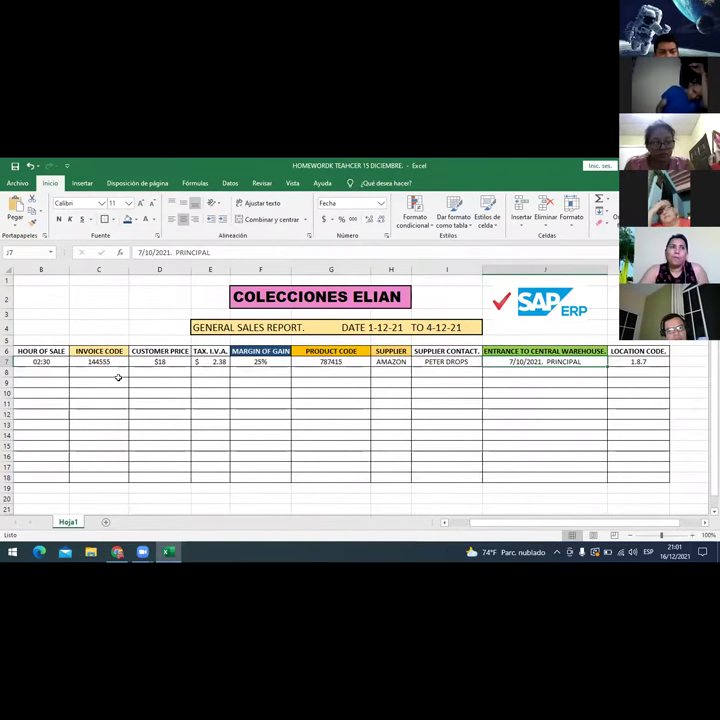
scroll(420, 470, "left", 1)
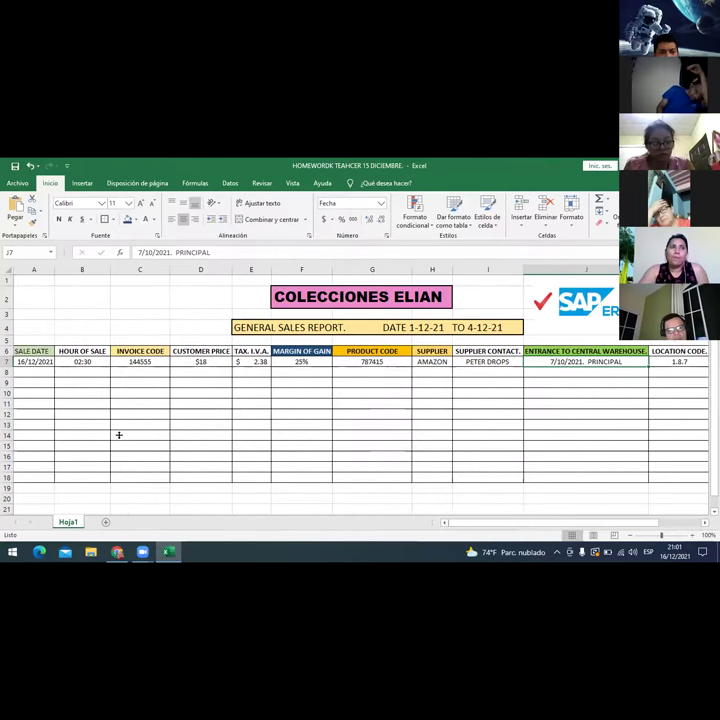
left_click(30, 362)
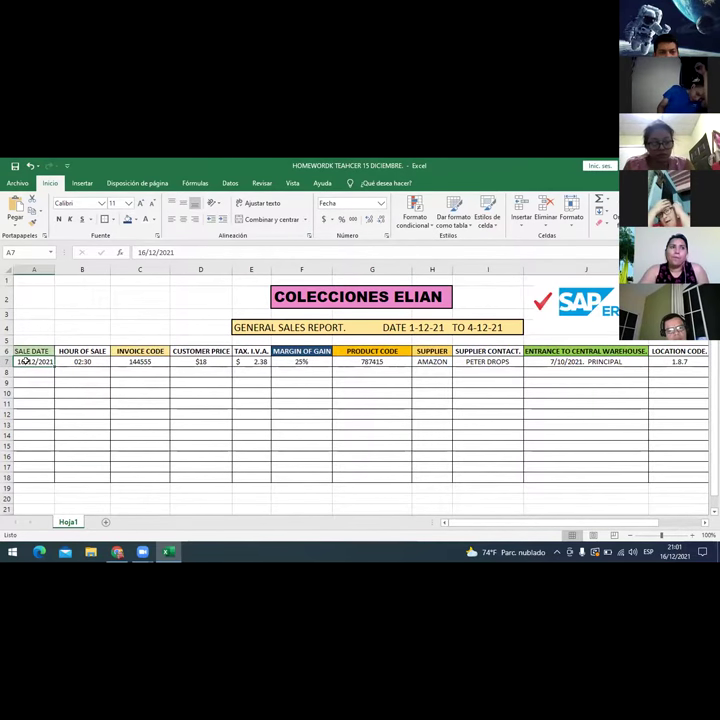
key("ctrl+Right")
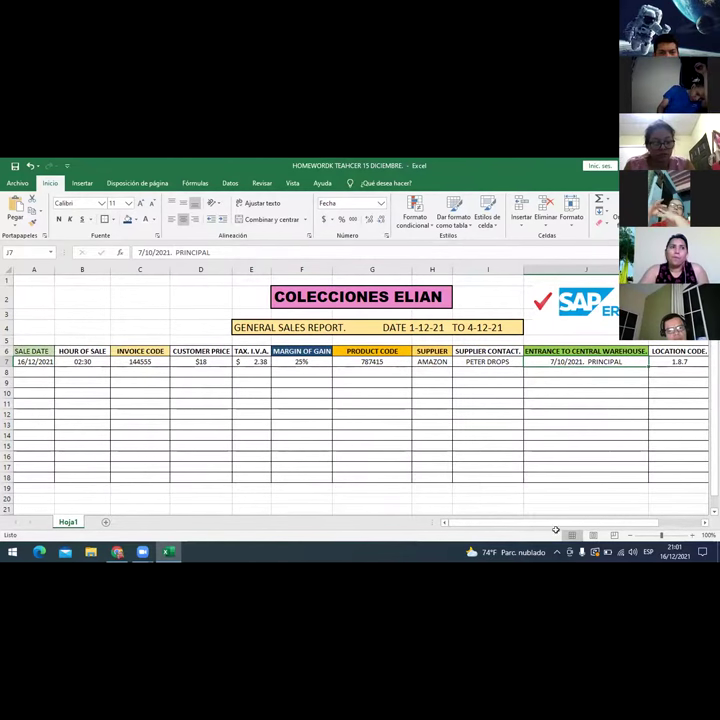
left_click(367, 362)
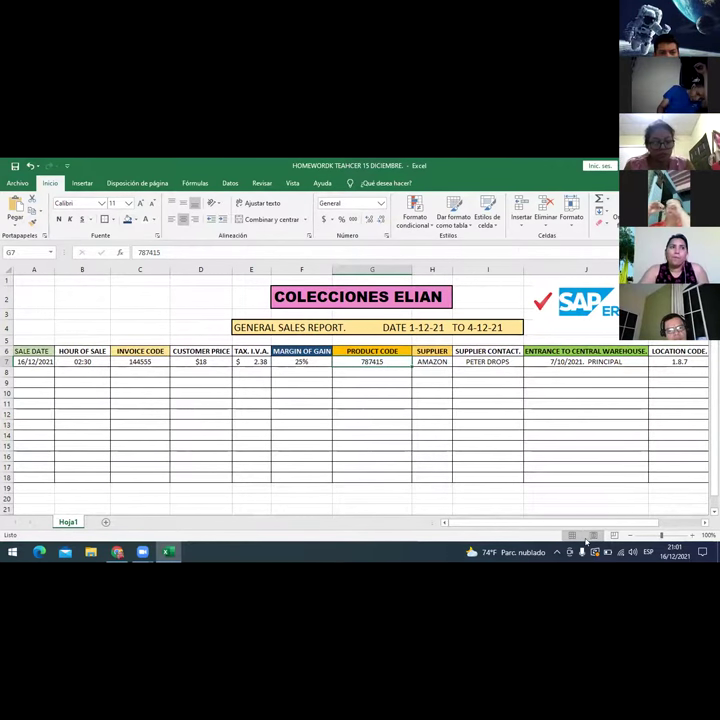
left_click_drag(571, 523, 614, 527)
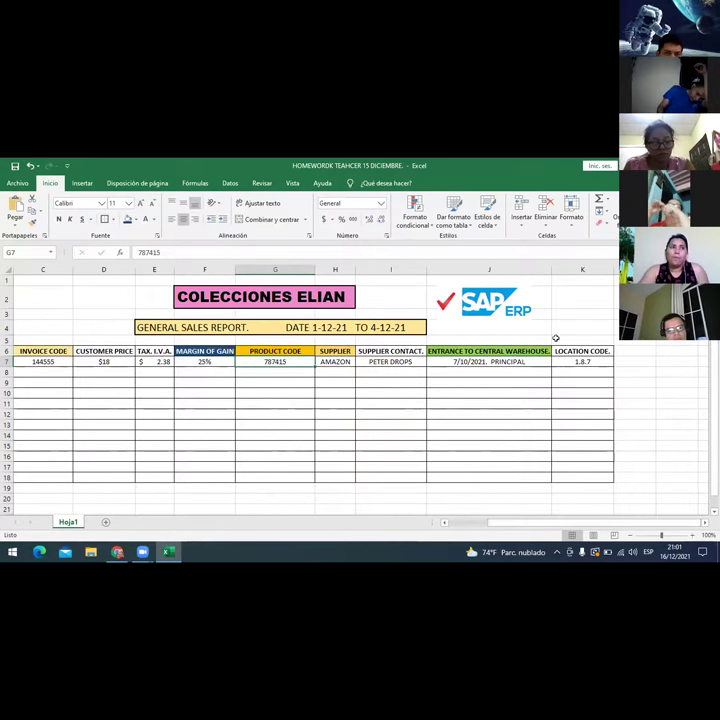
left_click(570, 362)
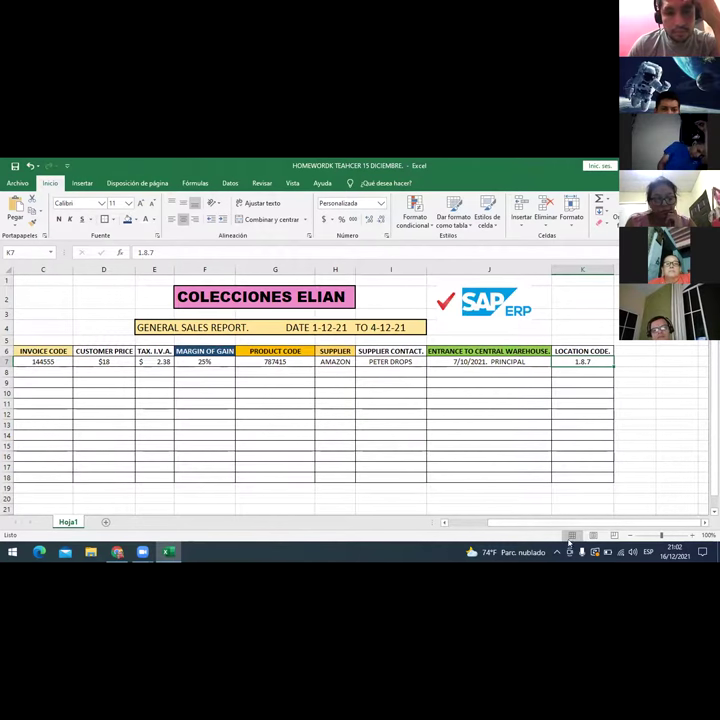
Review the table's first five columns, SALE DATE through TAX. I.V.A., across rows 6 to 18, ending on the hour of sale entry
left_click_drag(540, 522, 492, 523)
left_click(563, 311)
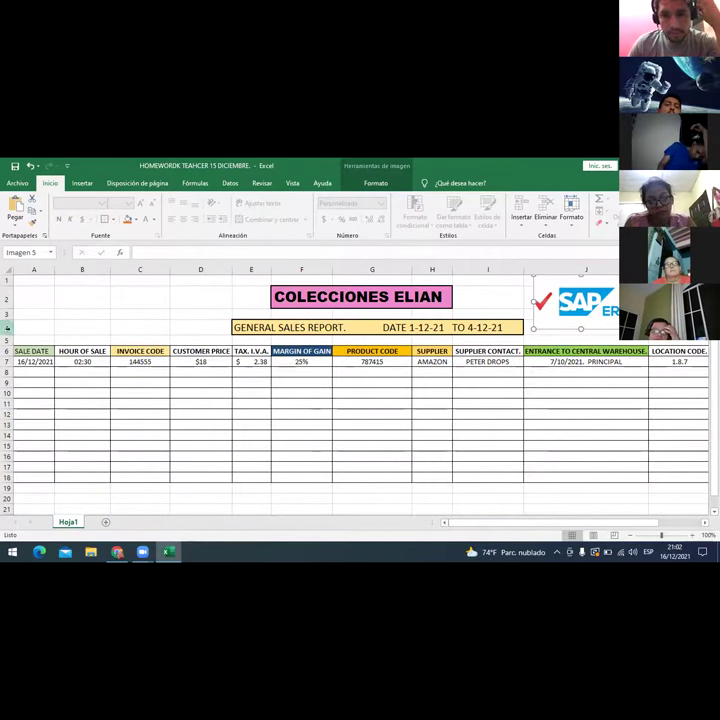
left_click_drag(25, 351, 255, 476)
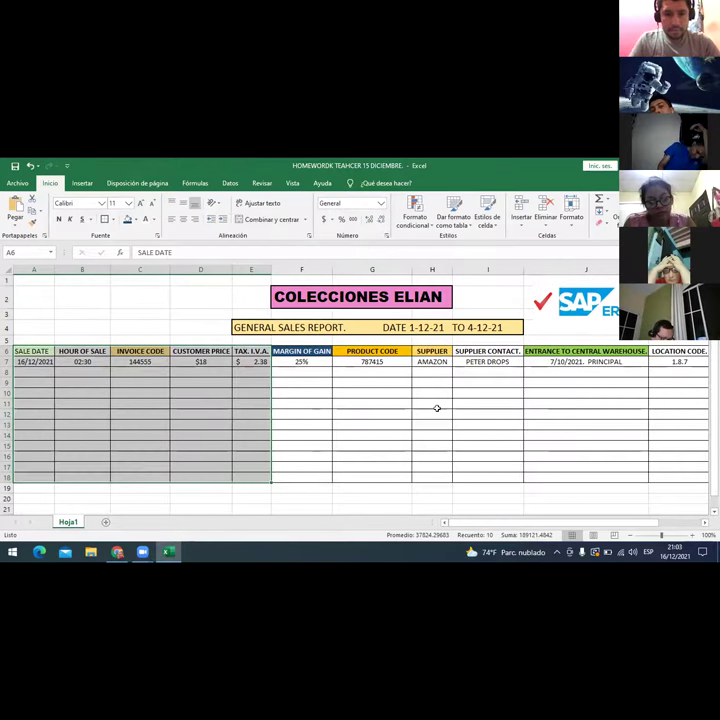
left_click(88, 362)
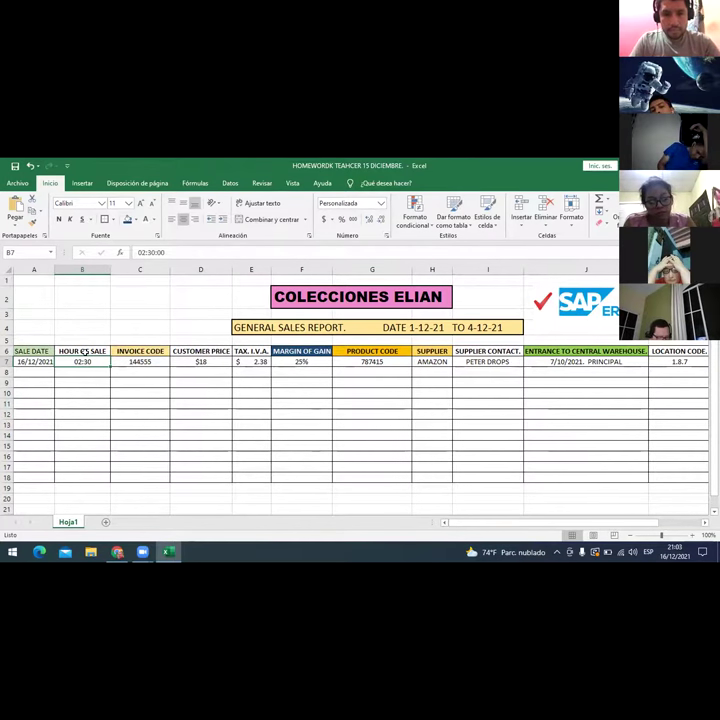
Inspect the HOUR OF SALE and PRODUCT CODE entries in row 7
left_click(86, 355)
left_click(87, 360)
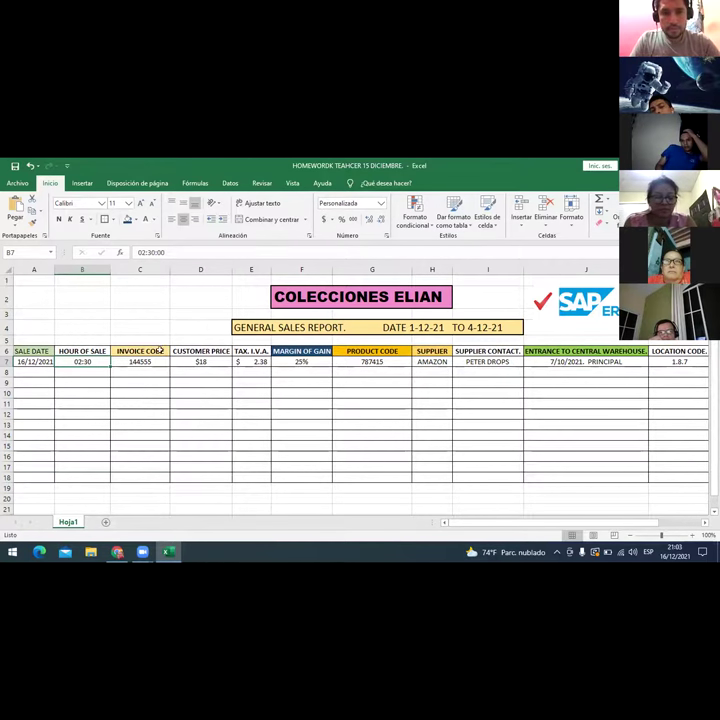
left_click(371, 362)
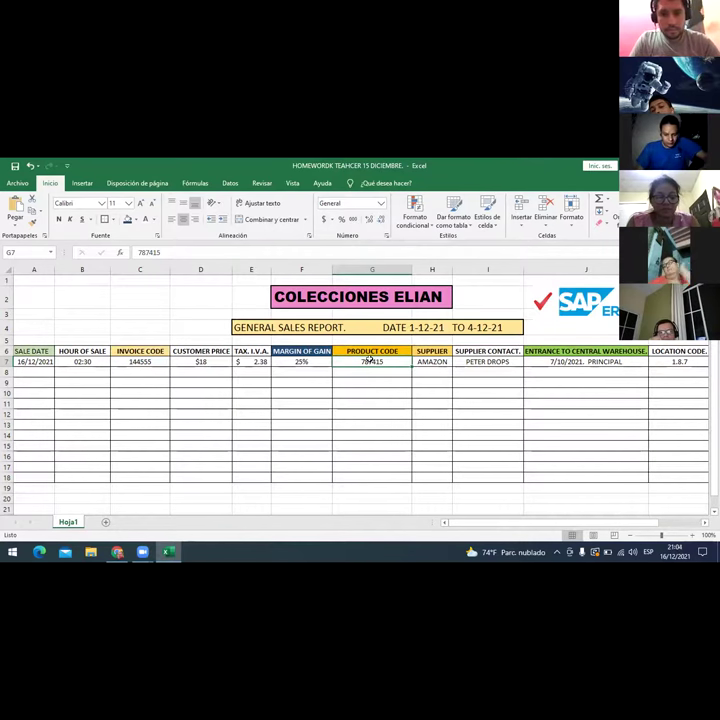
Insert a new column between HOUR OF SALE and INVOICE CODE, and enter the heading VENDOR in row 6
left_click(139, 270)
right_click(141, 270)
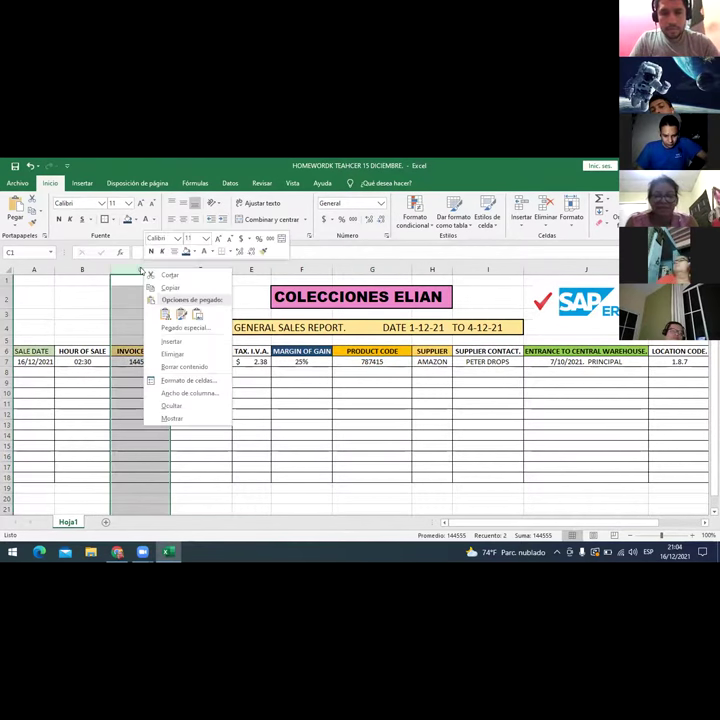
left_click(171, 343)
left_click(124, 344)
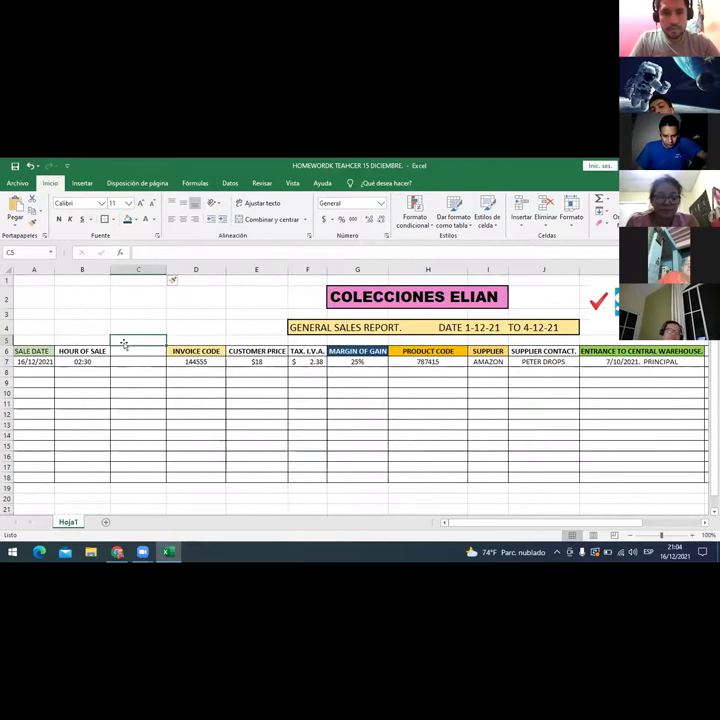
left_click(126, 352)
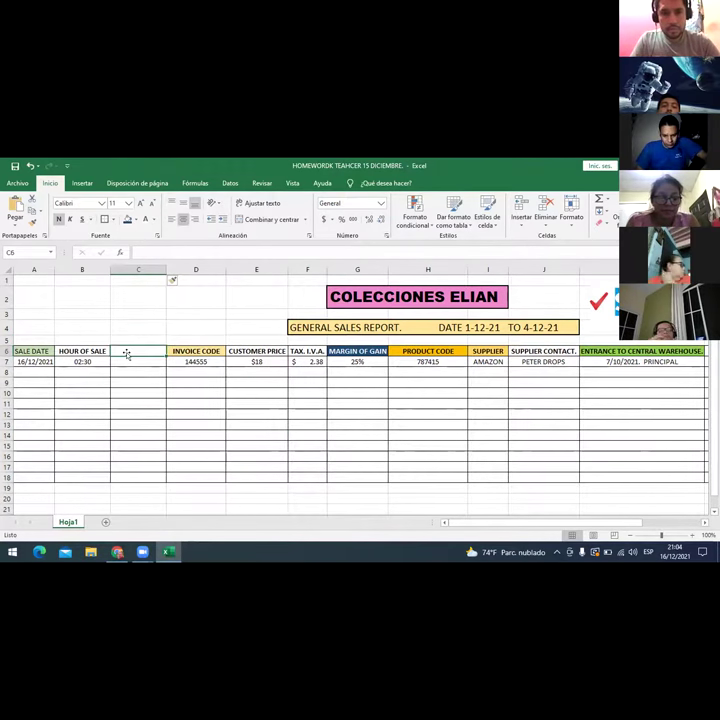
type("VENDOR")
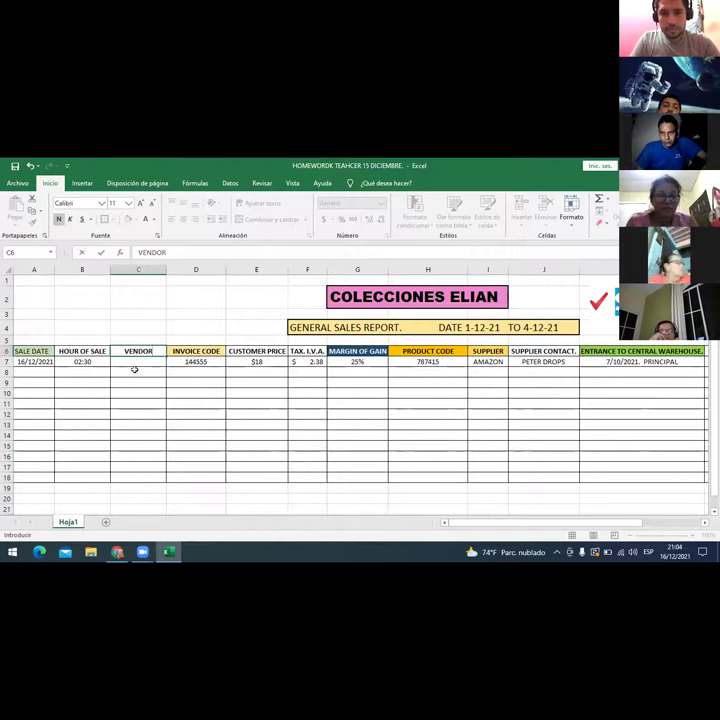
key("Return")
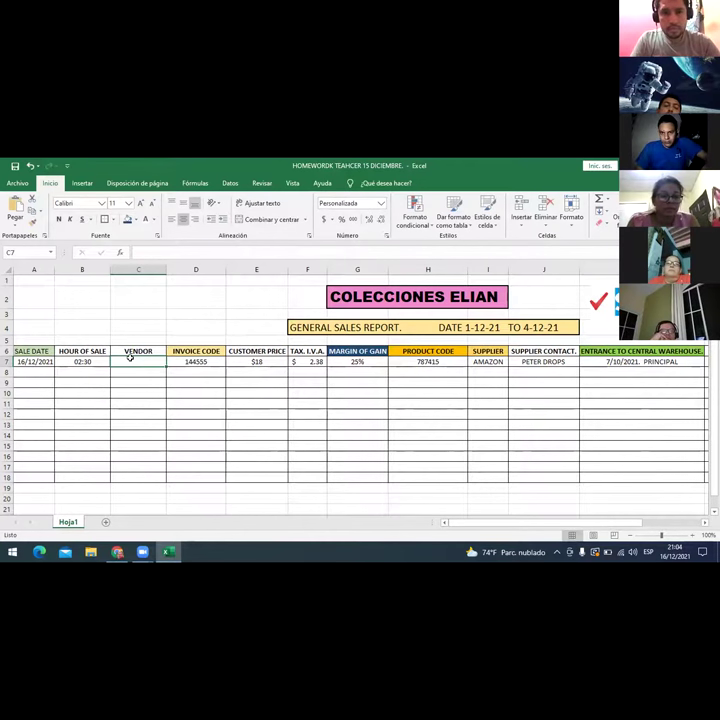
Enter 7777 as the sample vendor code in row 7 under VENDOR, and replace it with 7777777
type("7777")
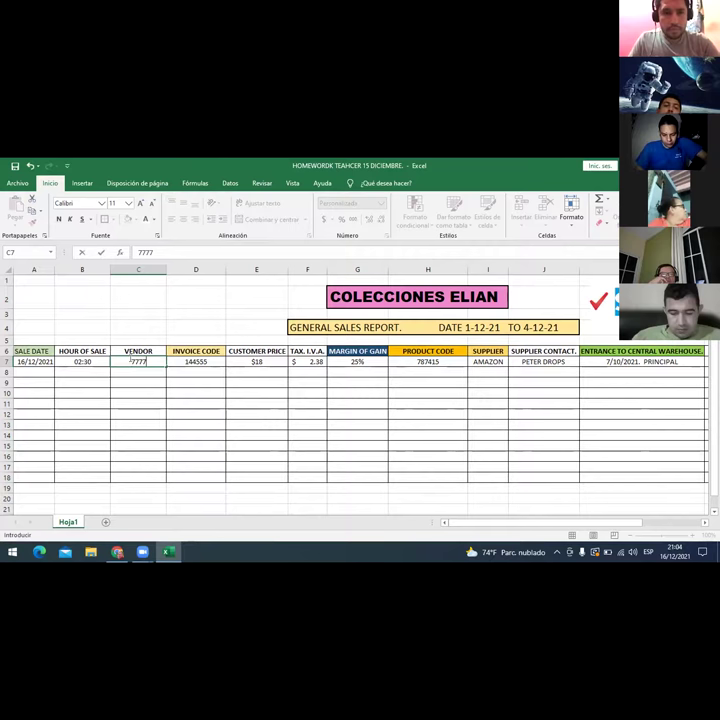
left_click(223, 415)
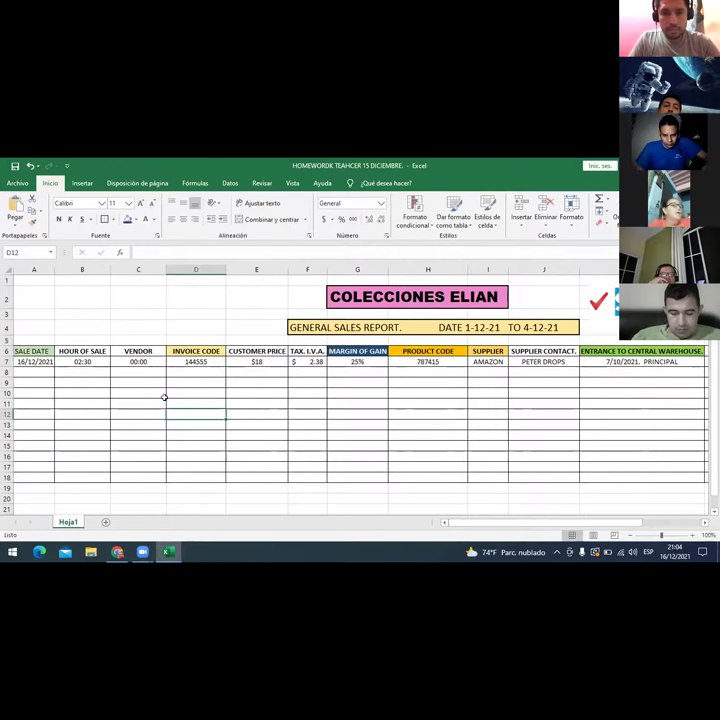
left_click(143, 361)
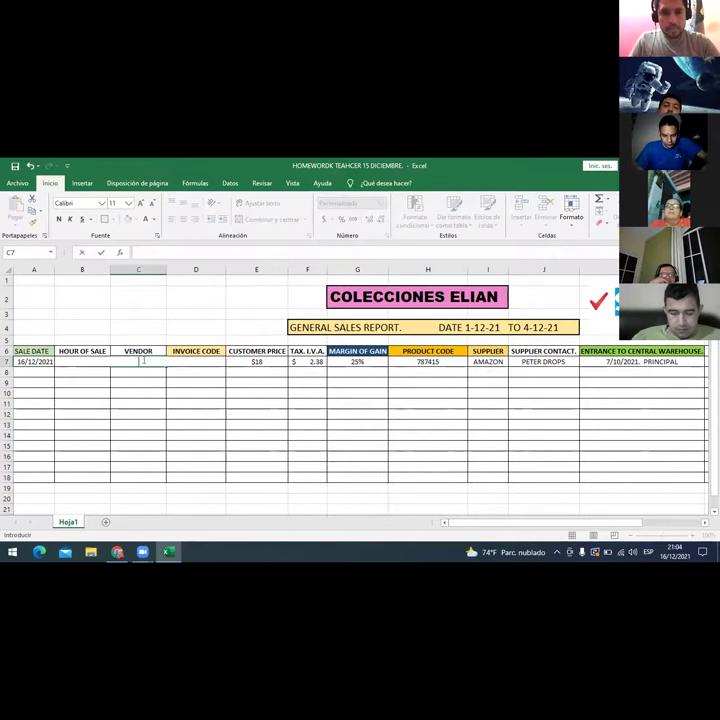
type("7777777")
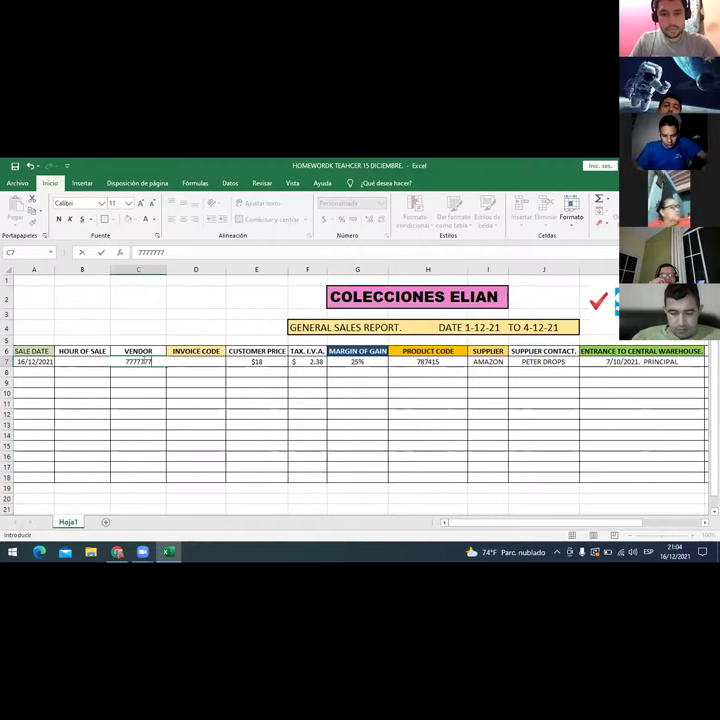
left_click(270, 455)
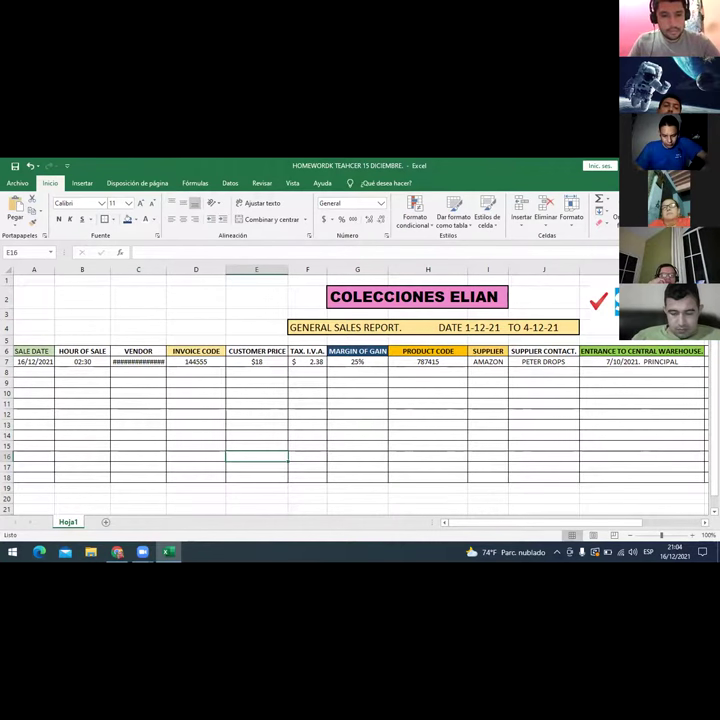